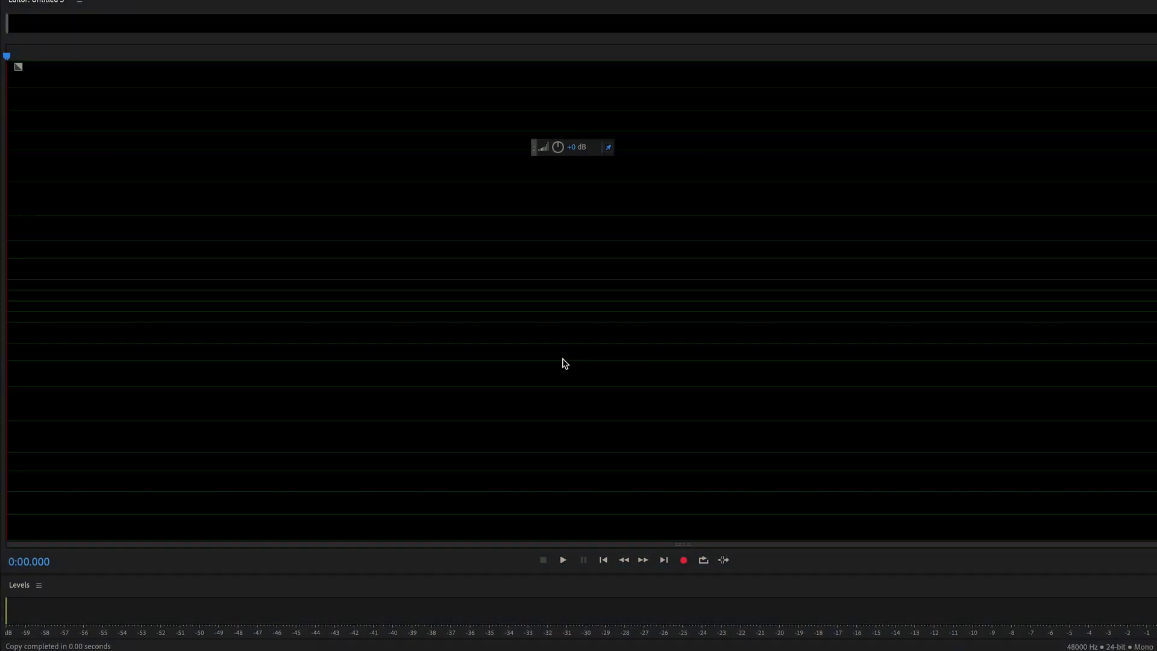
Step: Record about 16 seconds of speech into the empty untitled mono file
click(413, 293)
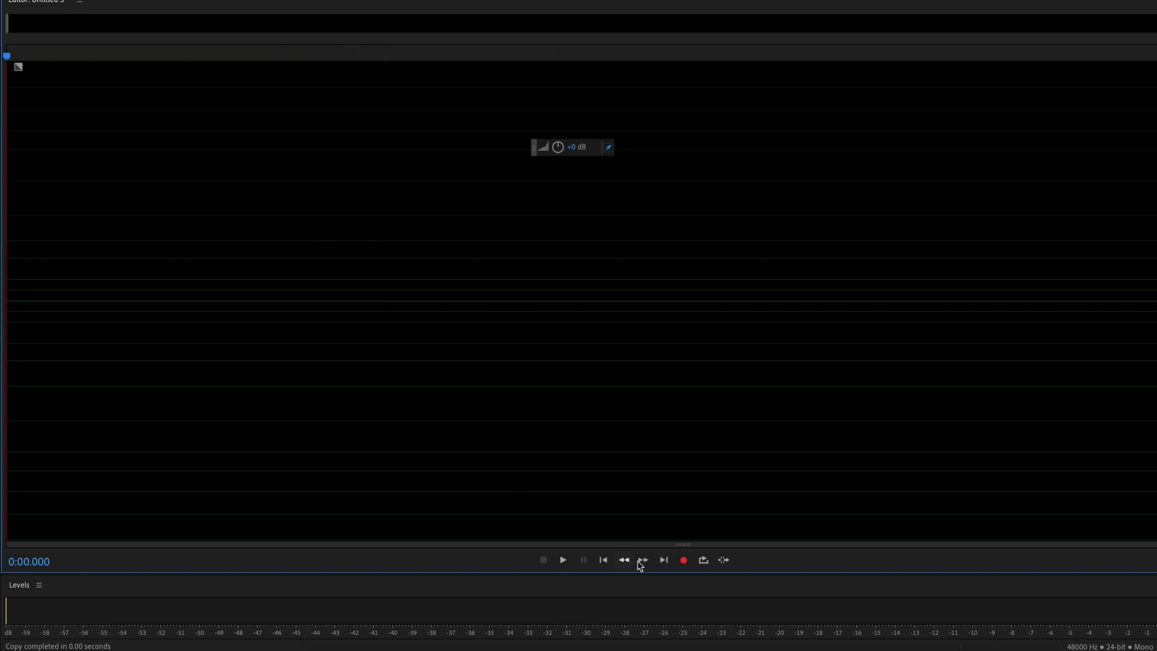
click(683, 560)
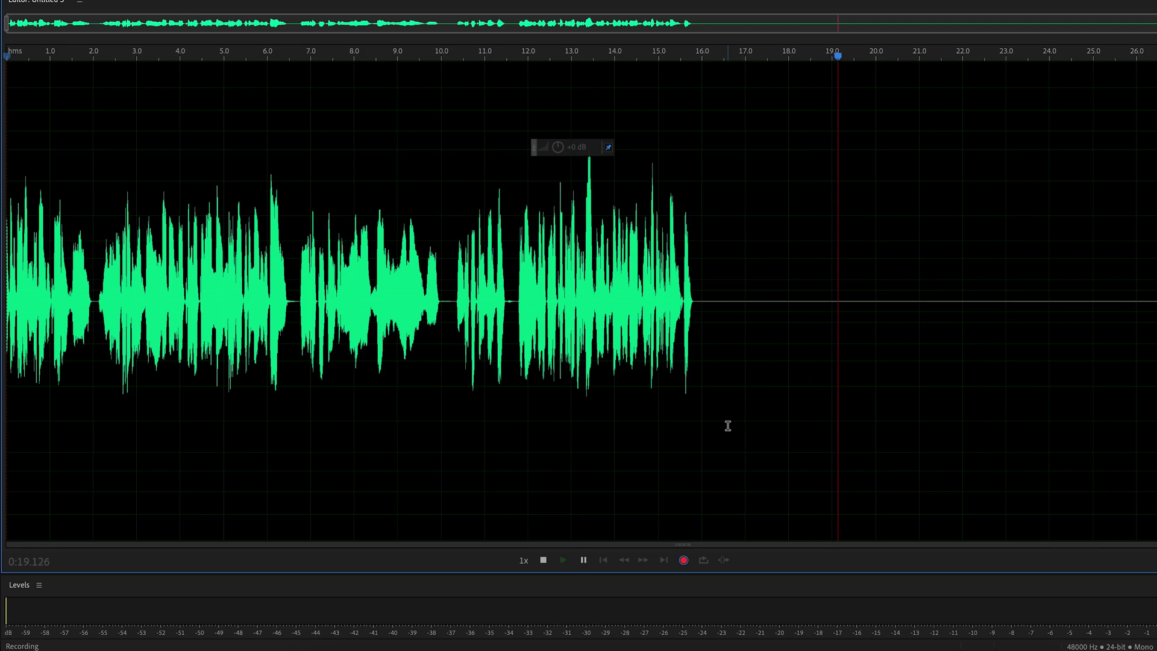
key(space)
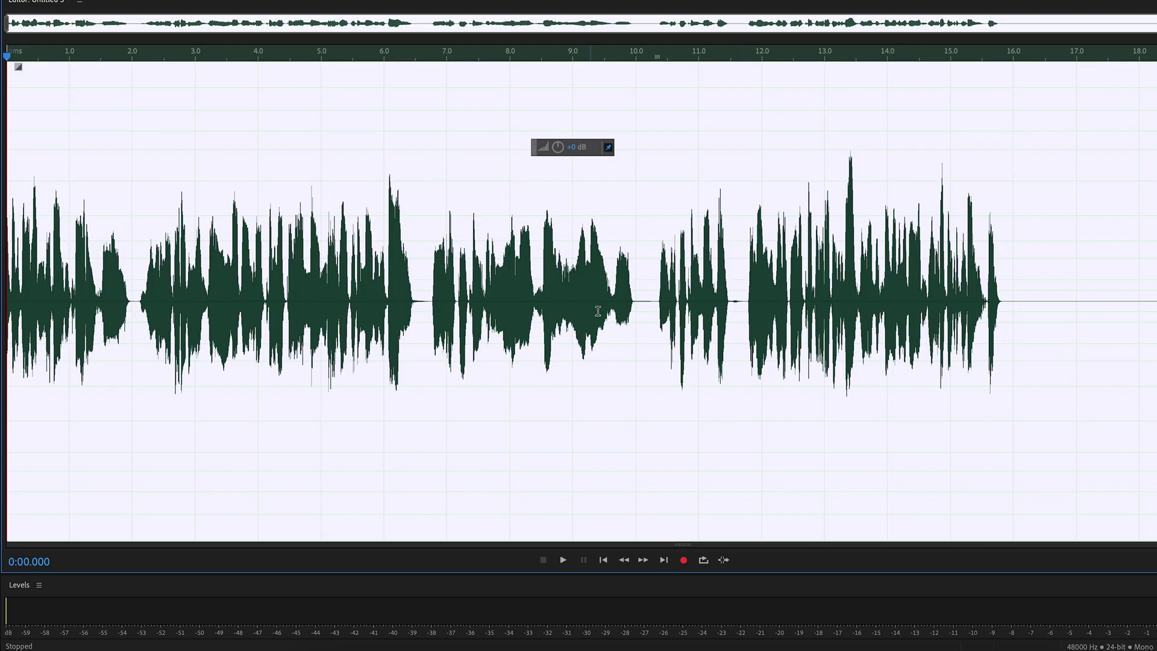
Step: Select the entire recording and apply Normalize (process) with a 0.00 dB target
shift+click(1019, 325)
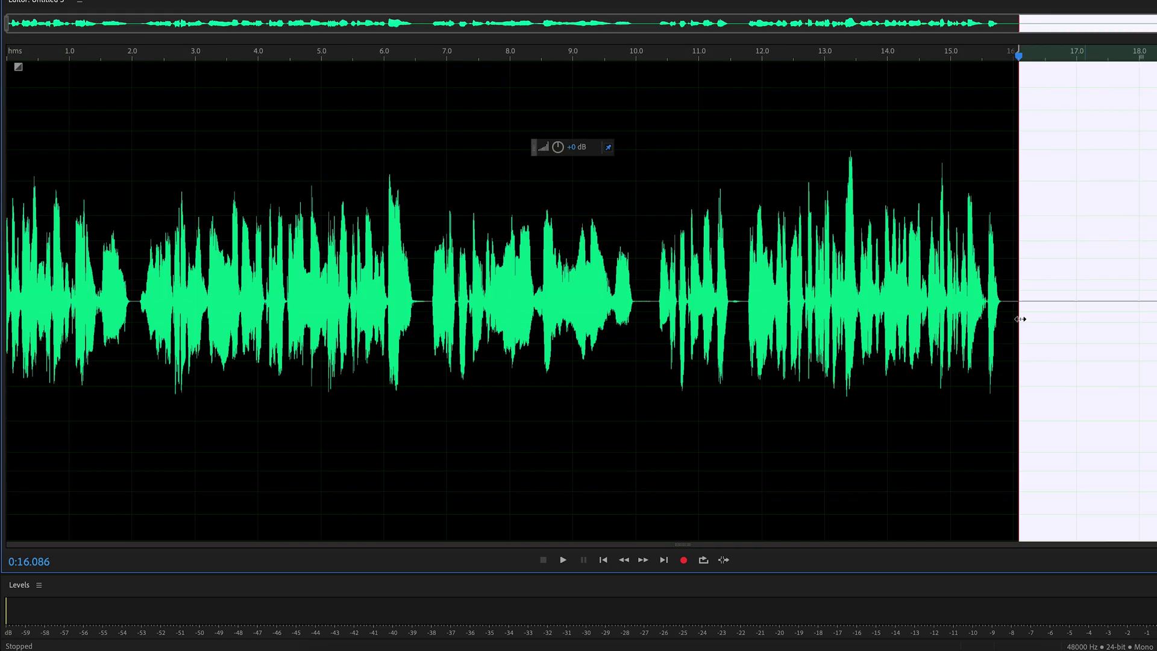
click(1029, 325)
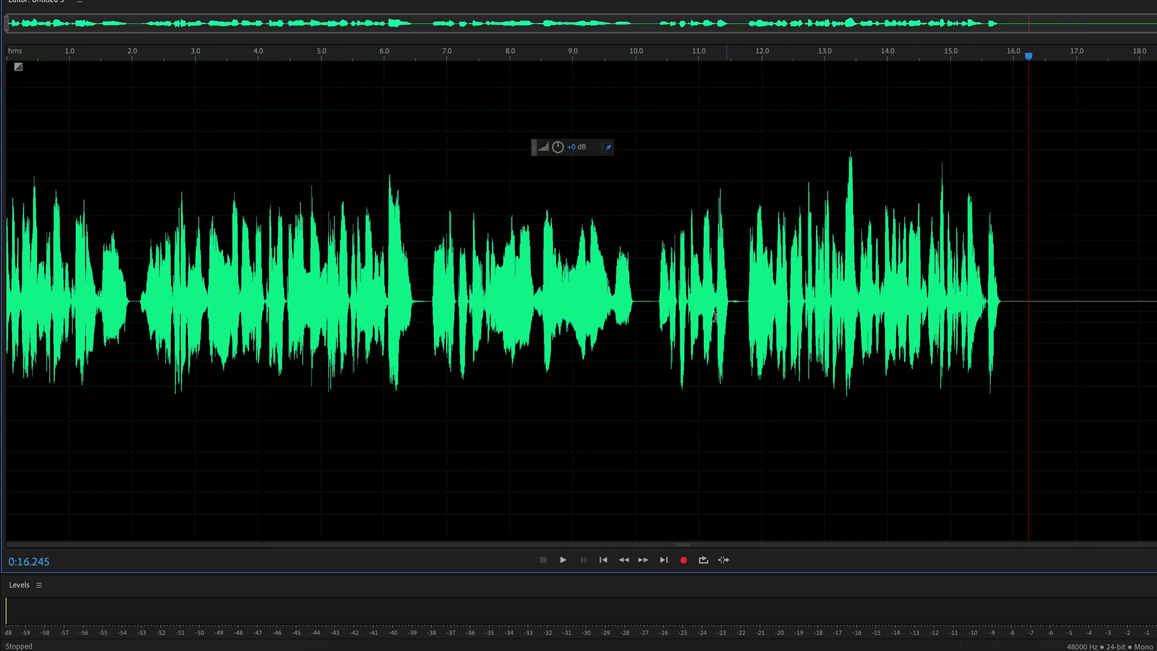
key(ctrl+a)
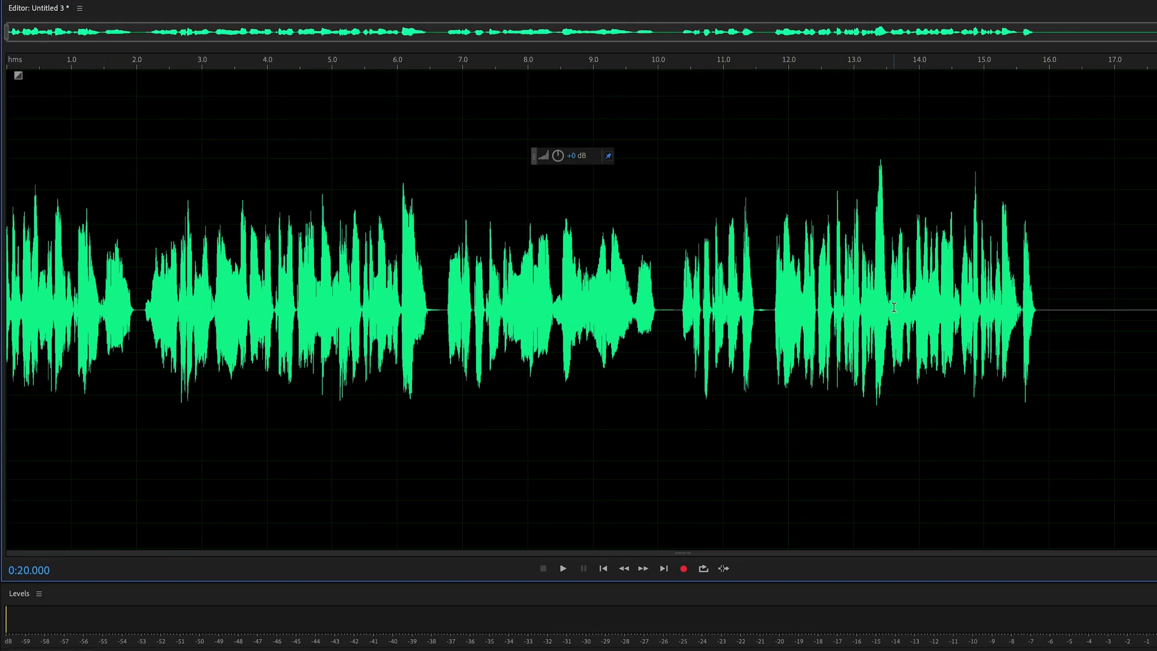
key(ctrl+a)
click(282, 11)
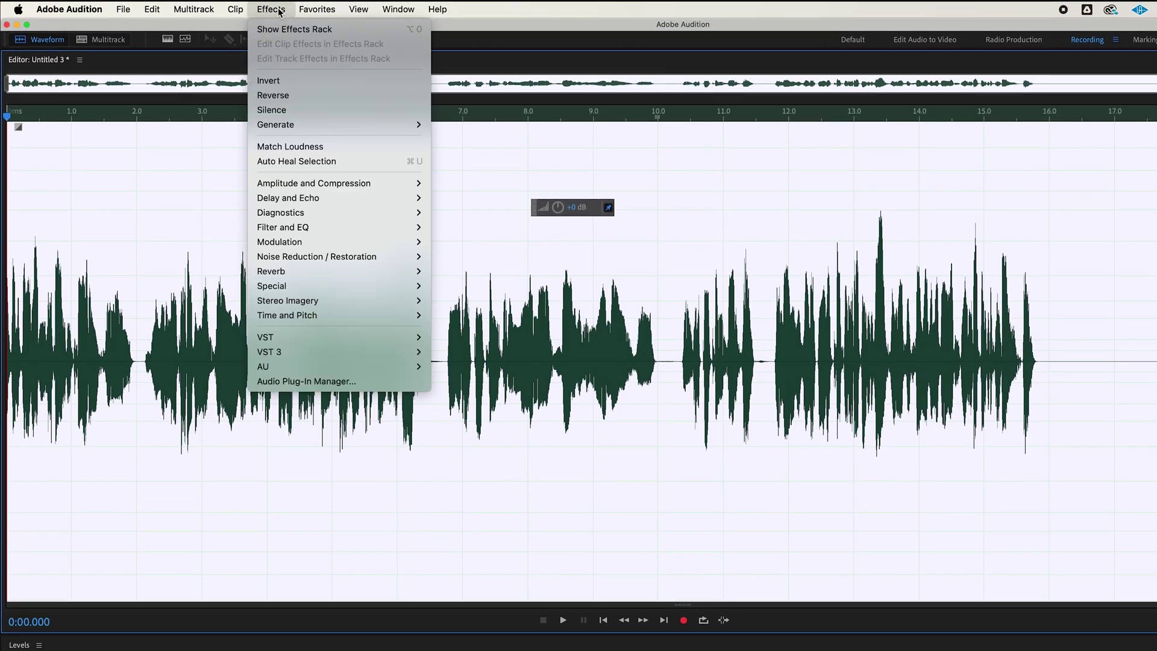
mouse_move(299, 188)
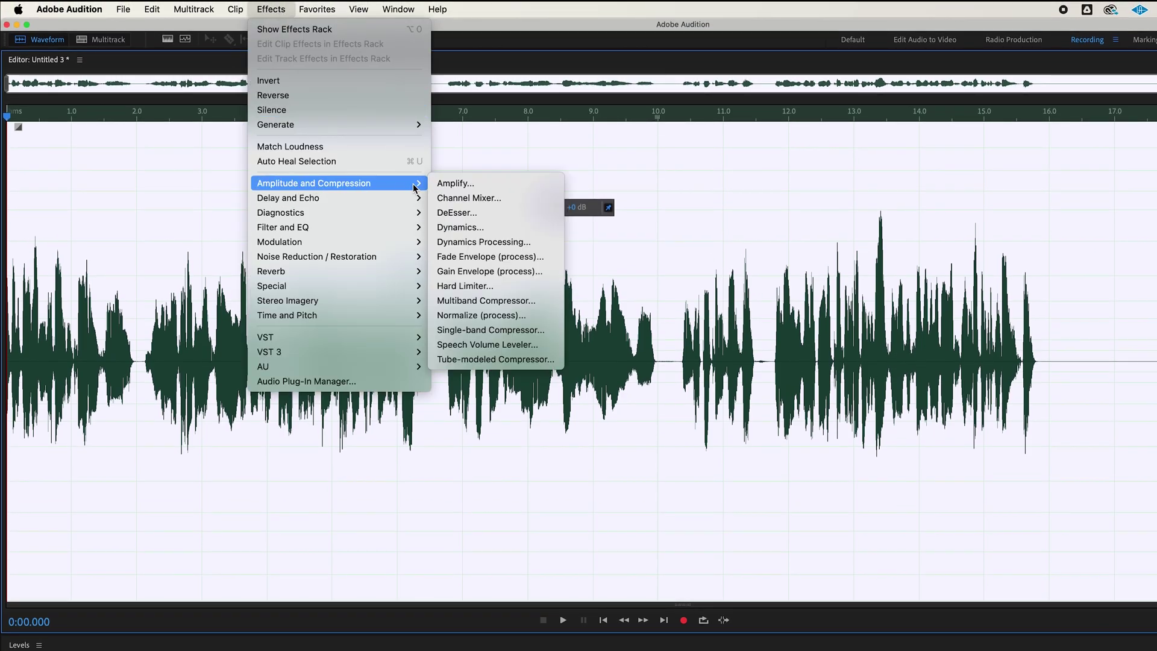
click(473, 318)
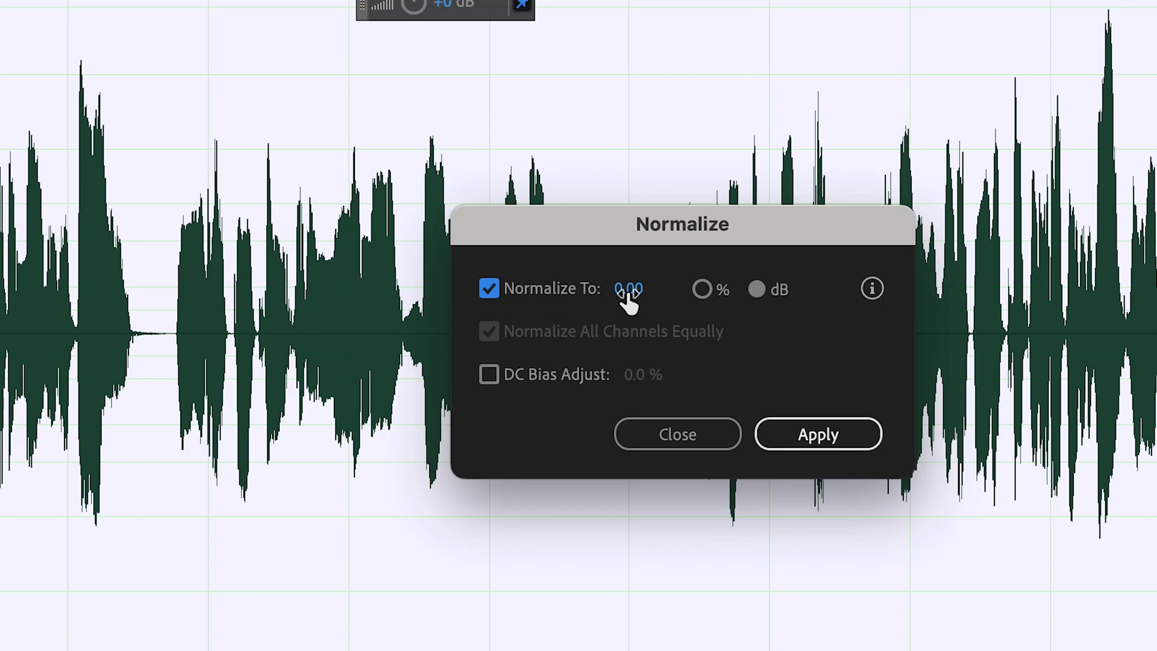
click(828, 441)
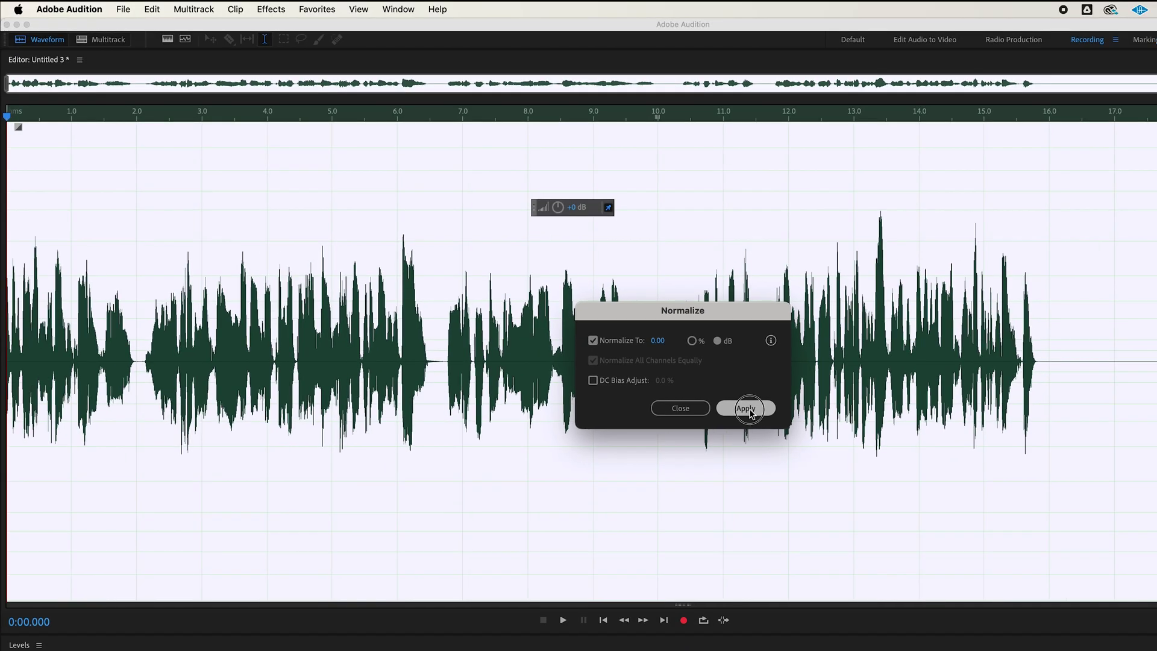
Step: Close the Normalize dialog and inspect the normalized waveform peak around 13.3-13.4 s
click(746, 408)
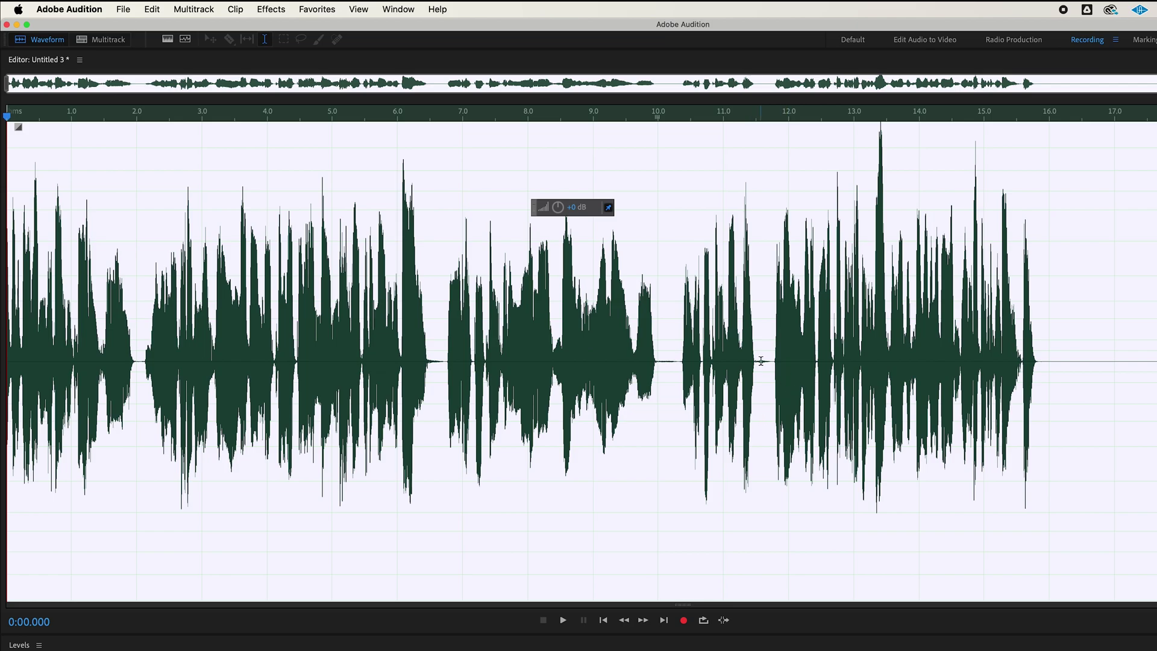
drag(874, 229, 890, 232)
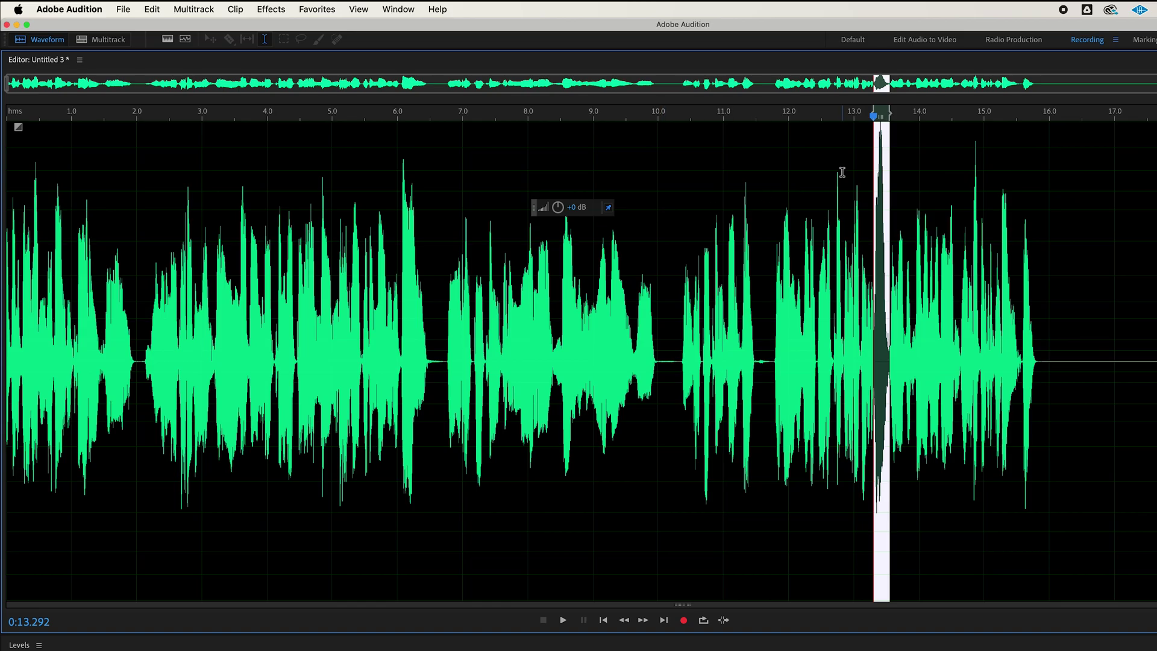
scroll(888, 155, up, 10)
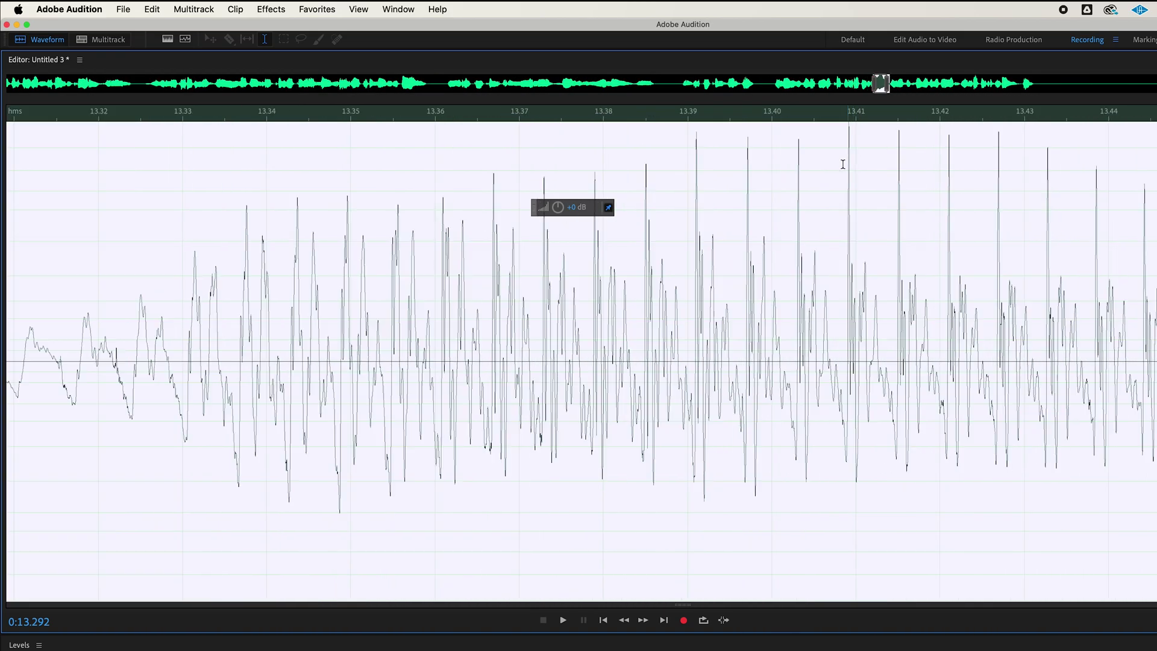
drag(844, 163, 863, 172)
key(backslash)
click(519, 279)
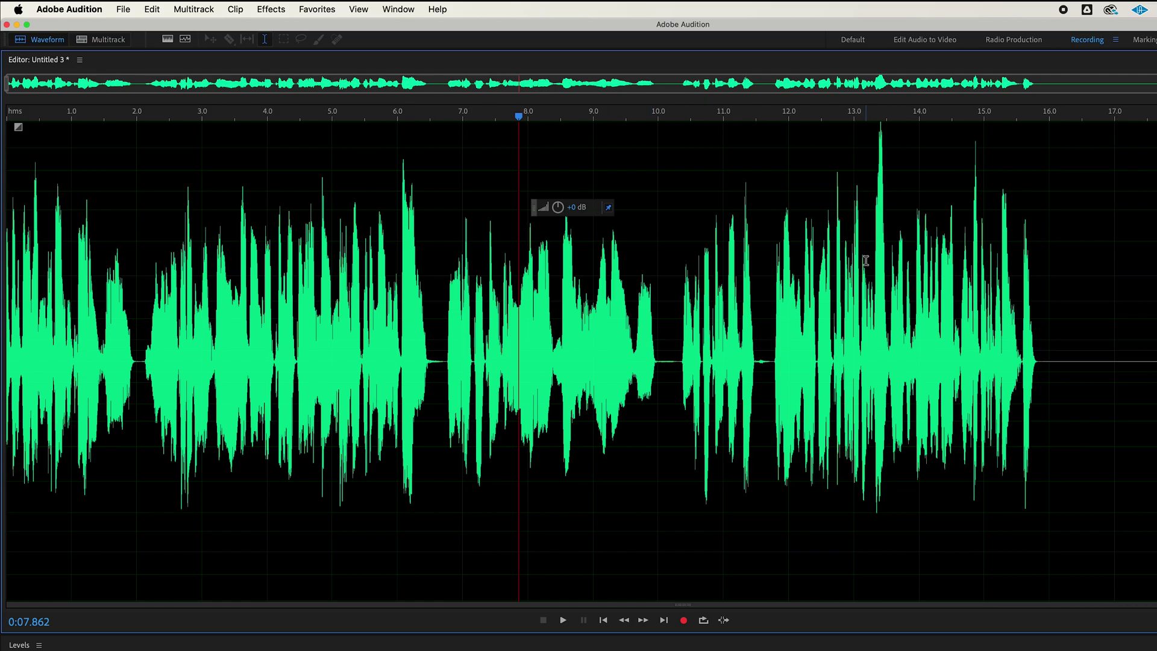
click(1042, 395)
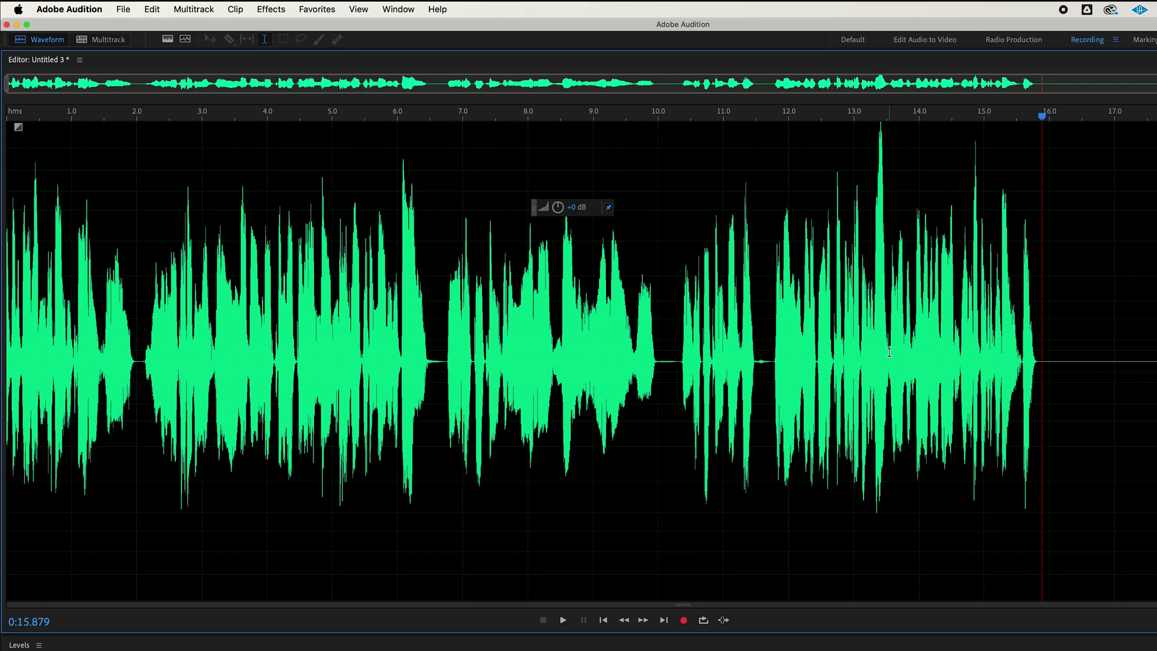
drag(1057, 372, 1156, 373)
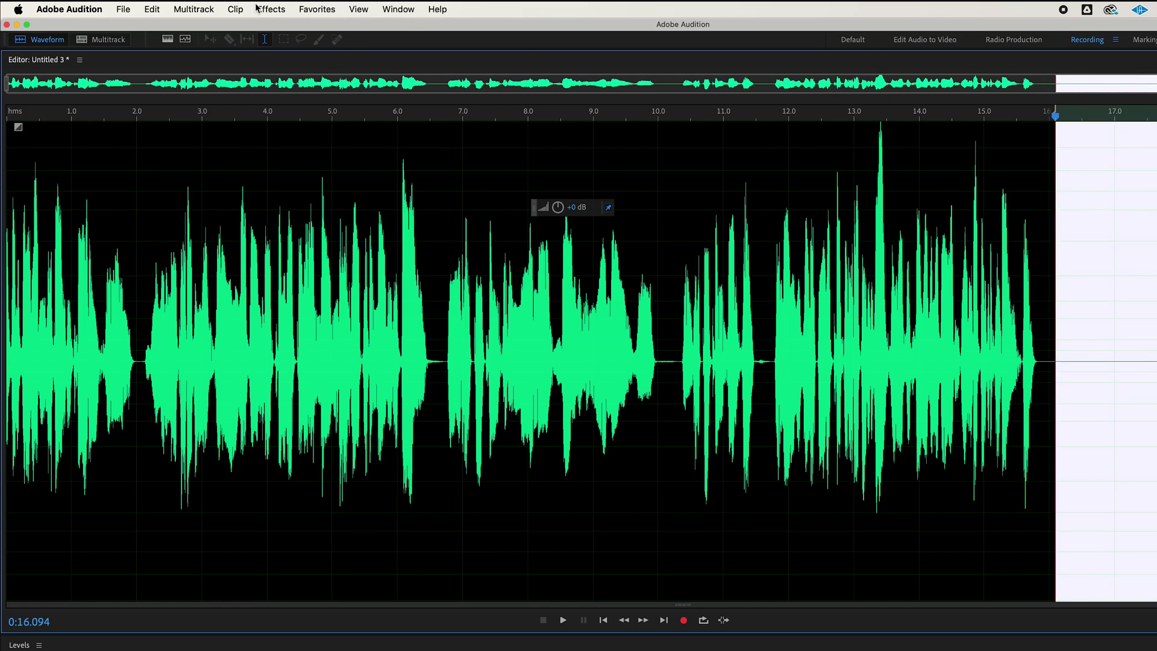
click(405, 10)
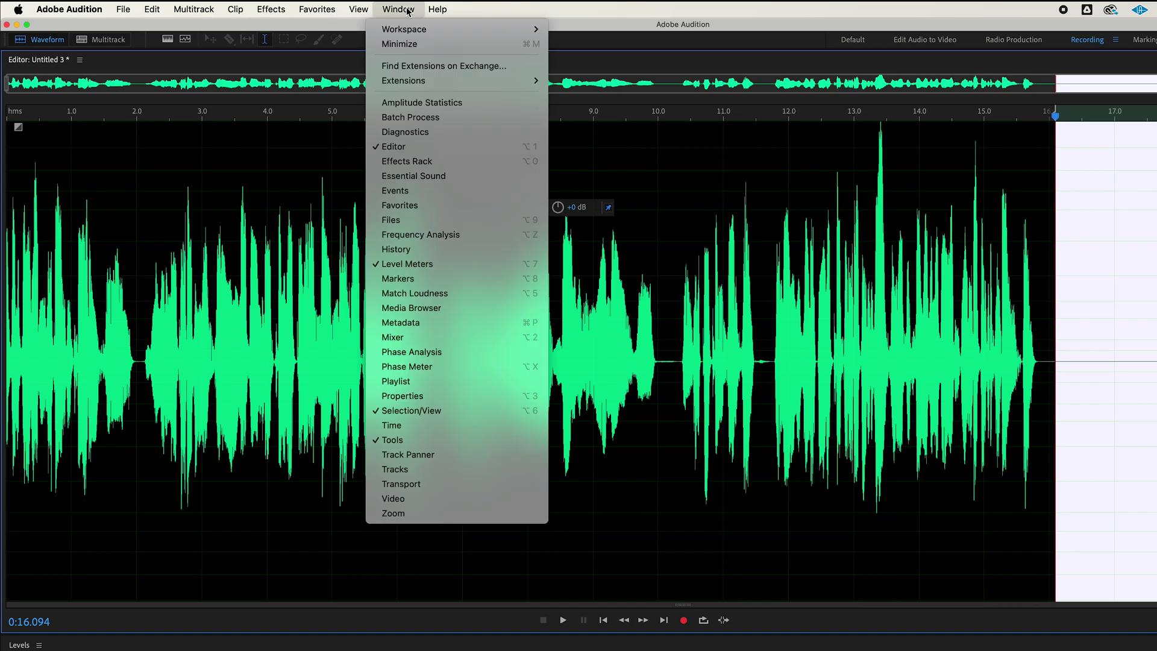
click(421, 104)
scroll(596, 277, down, 2)
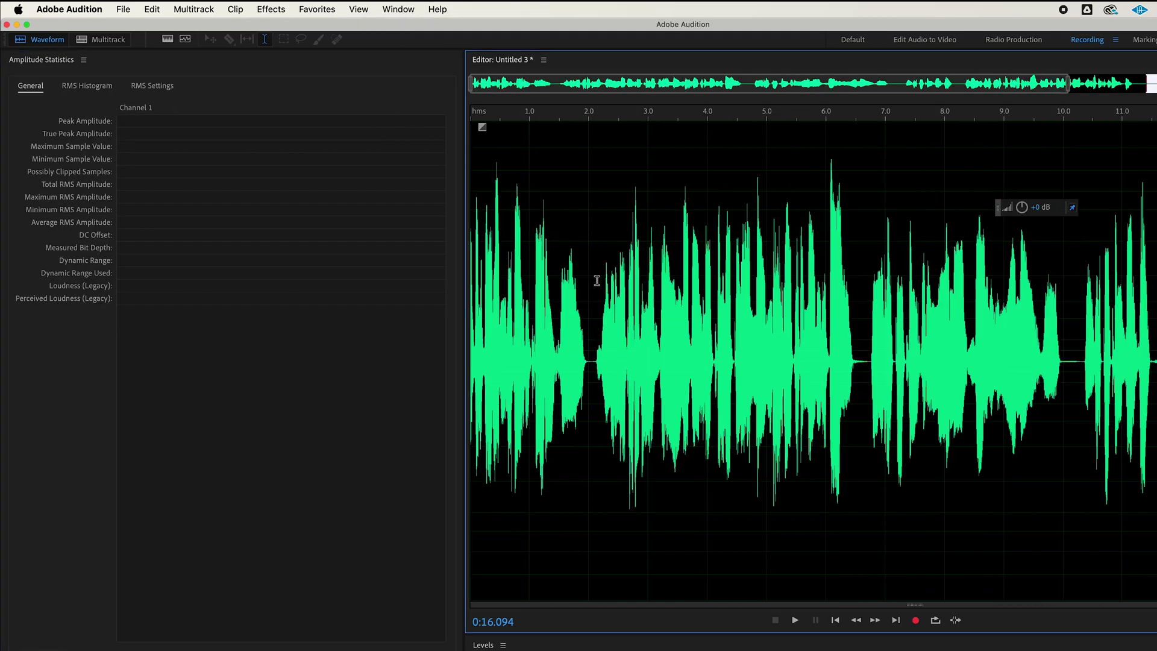
click(1025, 367)
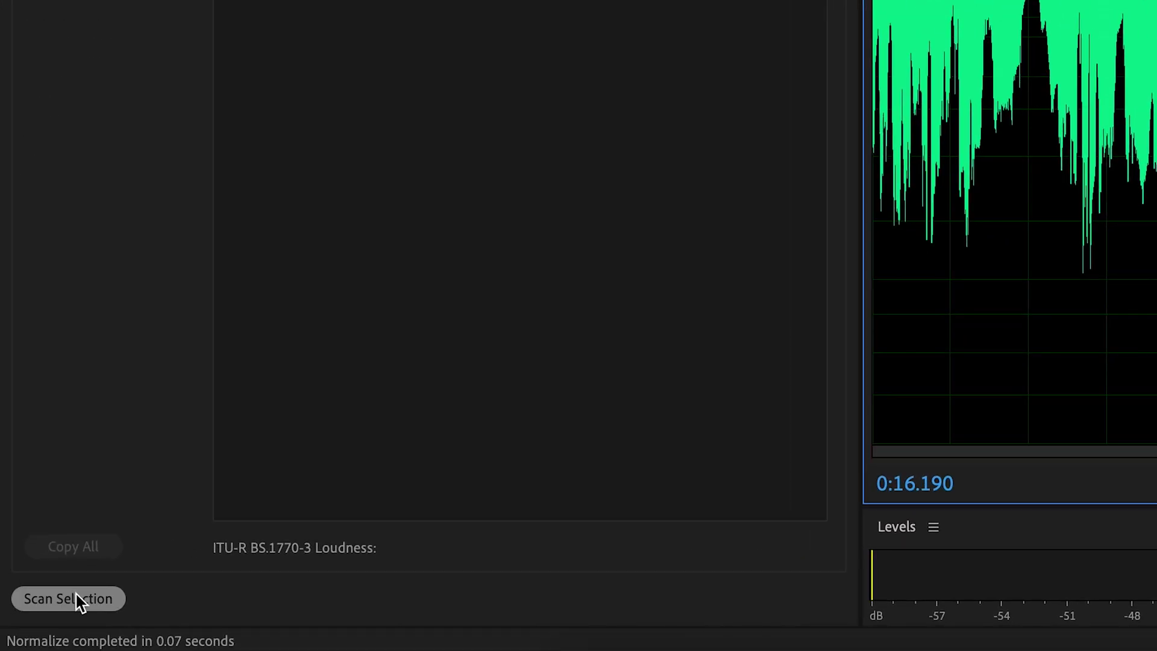
click(78, 601)
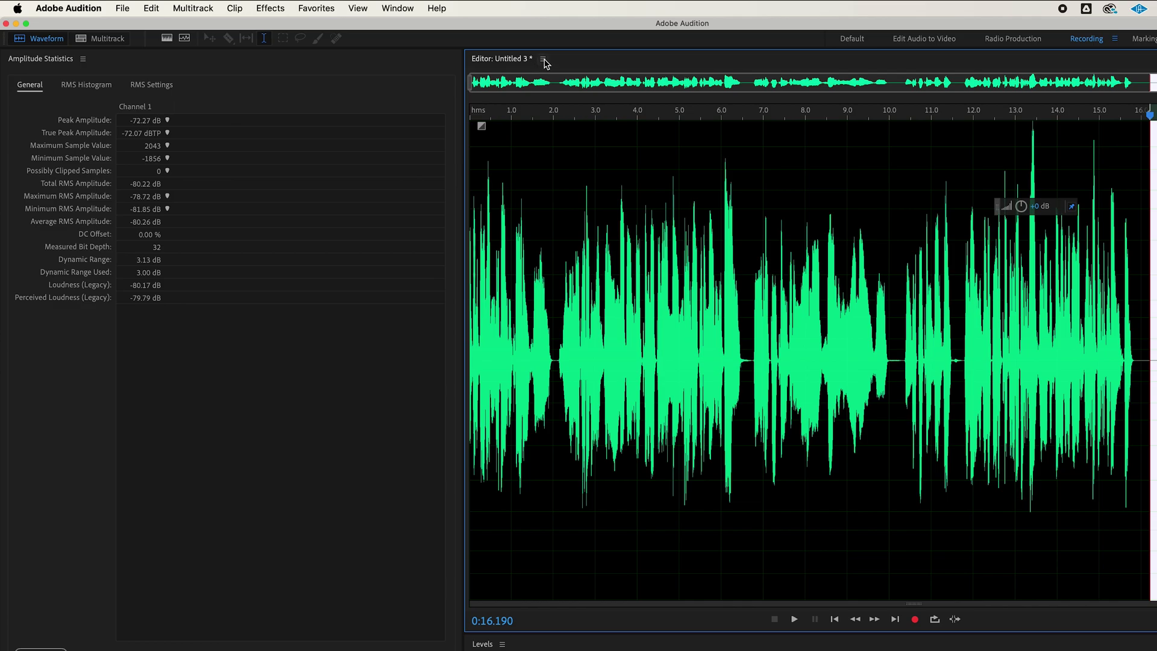
Step: Switch to Untitled 2 and select from its start to just after the speech
click(544, 61)
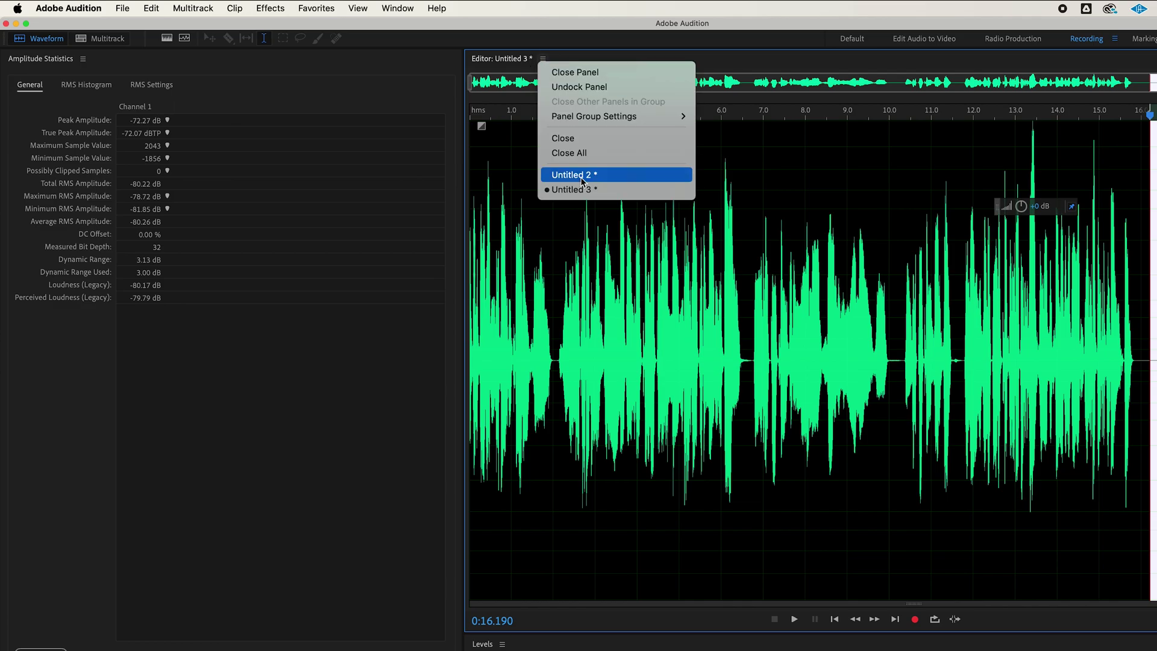
click(572, 175)
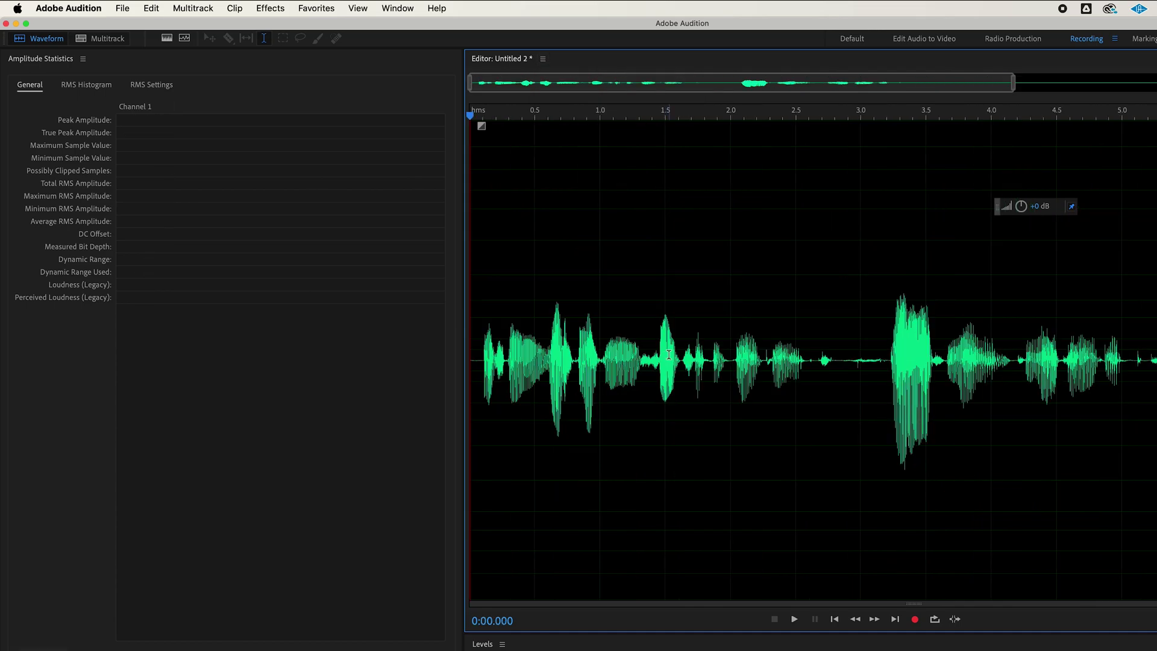
scroll(669, 354, down, 1)
double_click(649, 340)
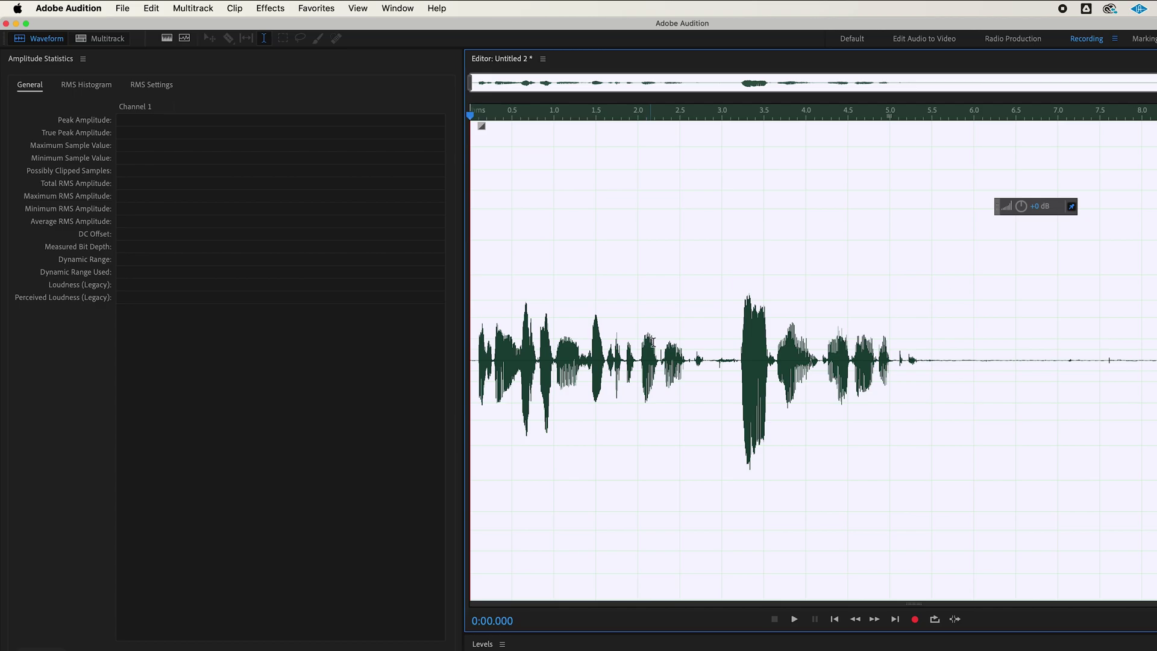
click(567, 353)
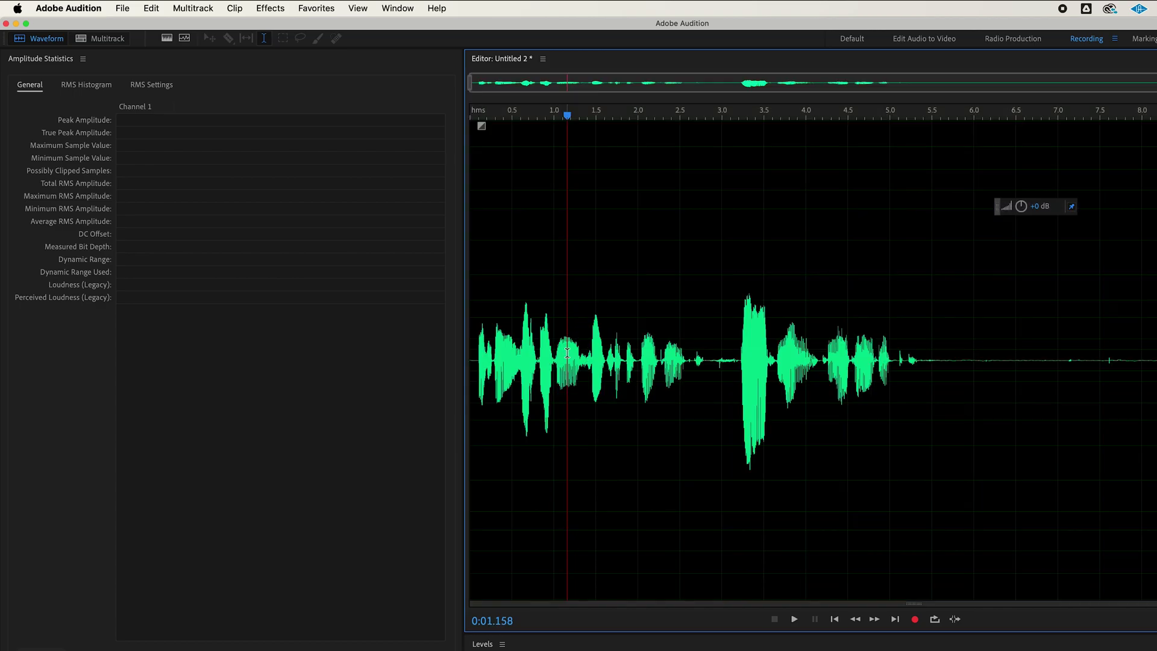
double_click(592, 337)
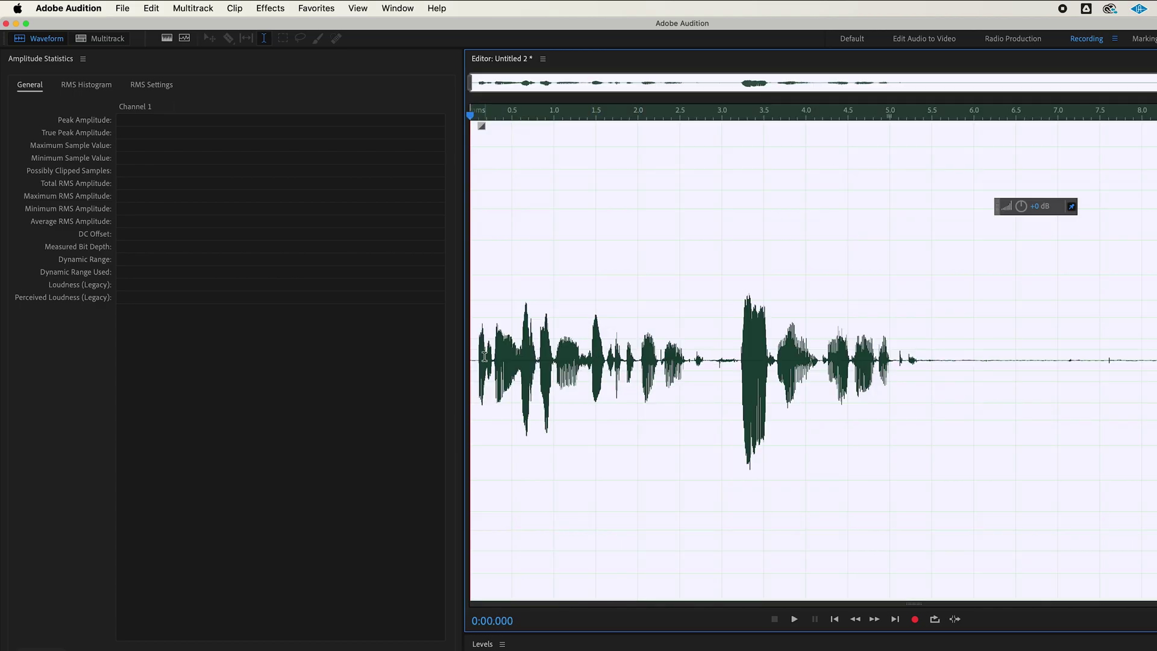
click(925, 356)
key(shift+Home)
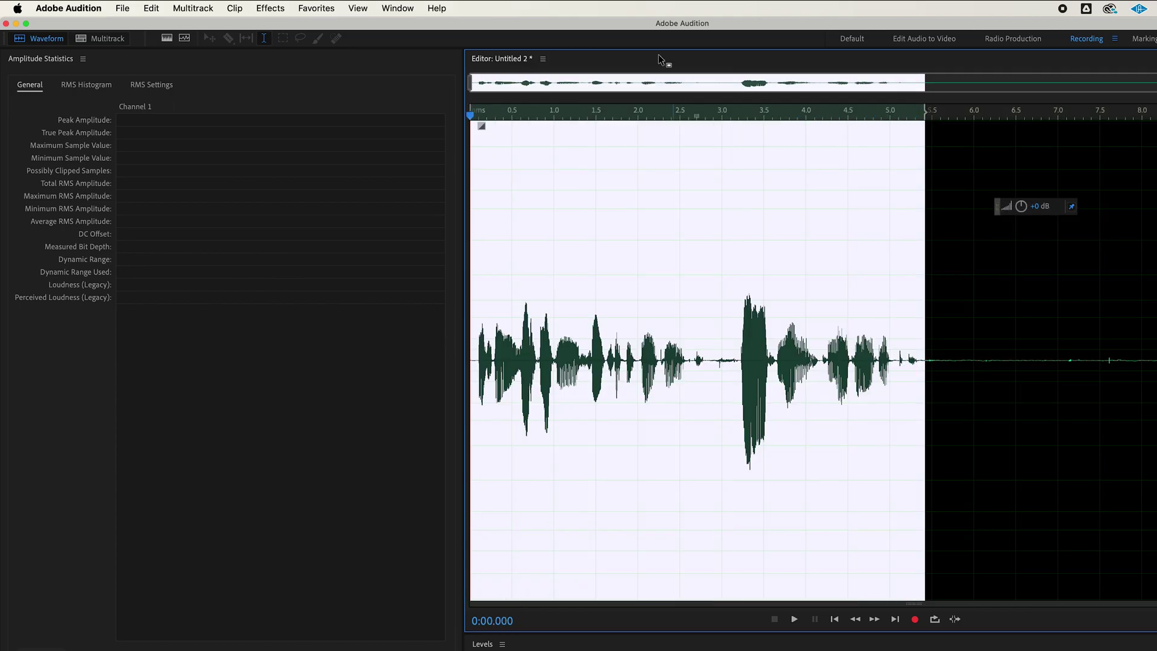
Step: Undo Normalize on Untitled 3, then return to Untitled 2
click(543, 58)
click(575, 189)
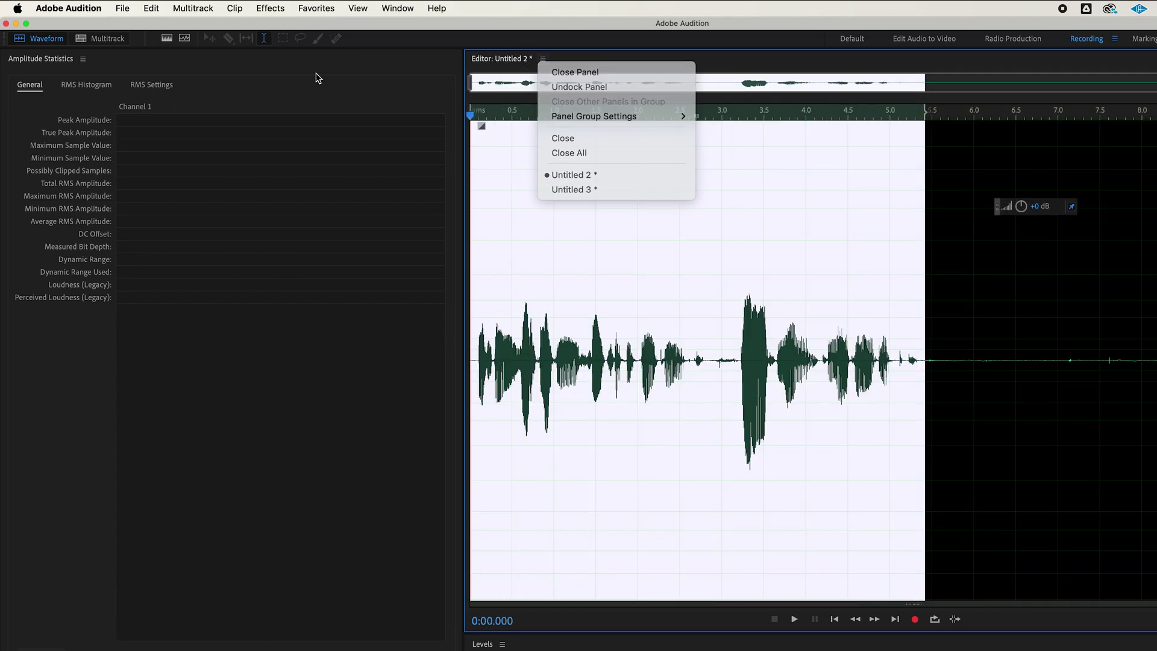
click(151, 8)
click(155, 28)
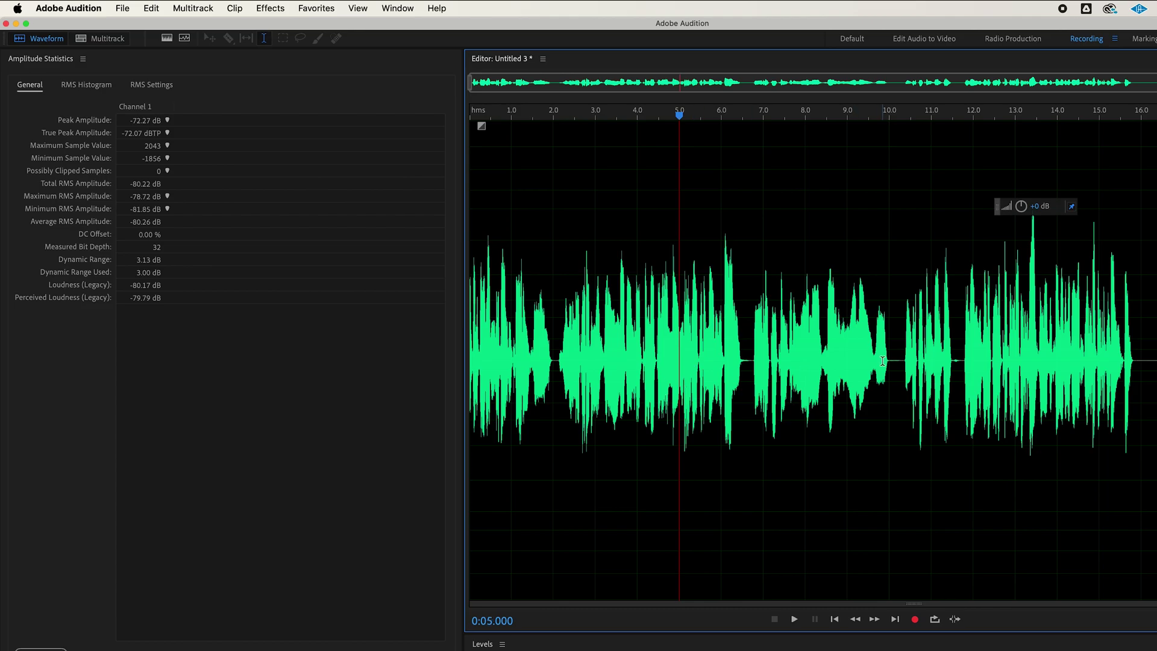
click(543, 59)
click(573, 175)
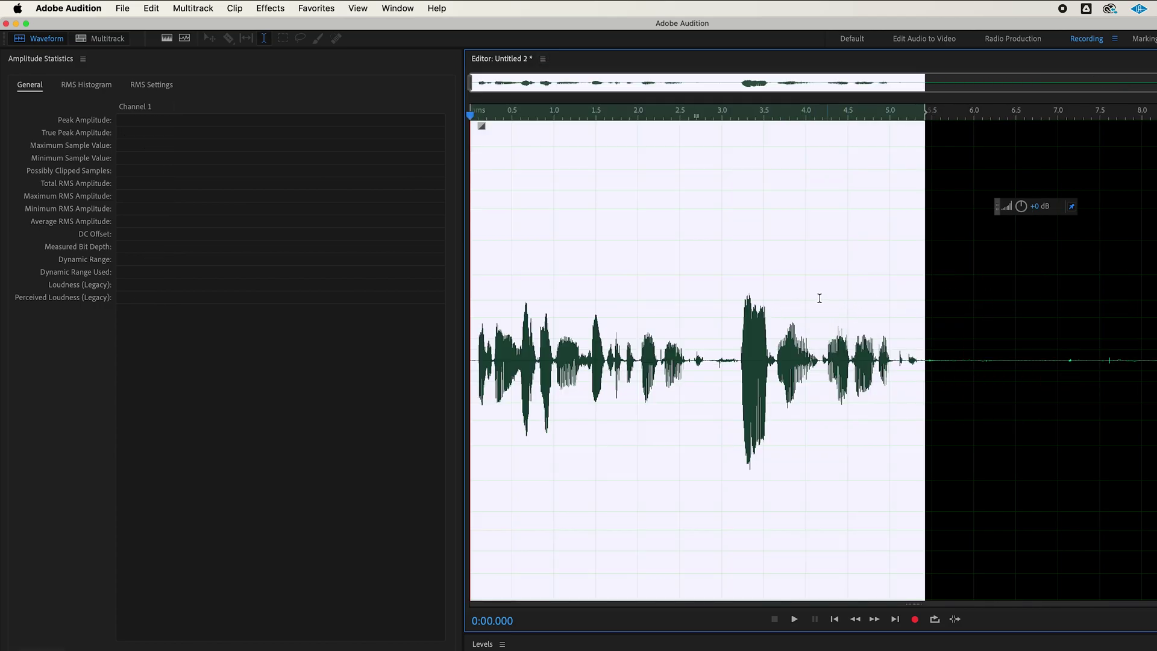
Step: Select all of Untitled 2 and normalize it to 0.00 dB
click(618, 303)
key(super+a)
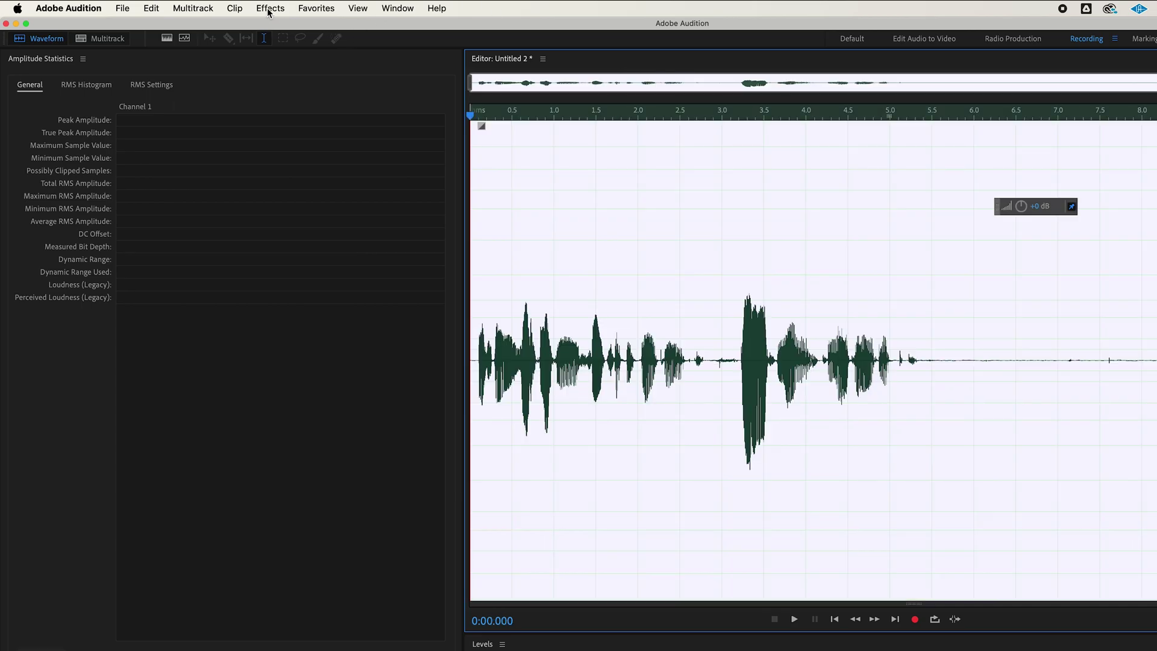
click(271, 9)
mouse_move(324, 186)
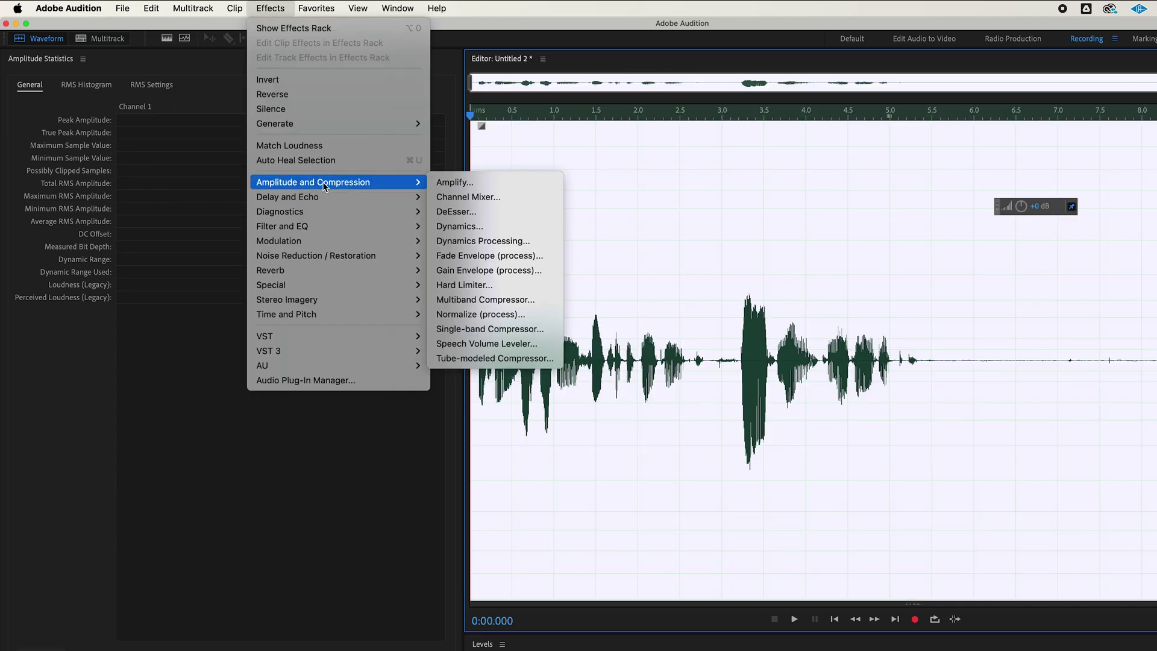
click(458, 320)
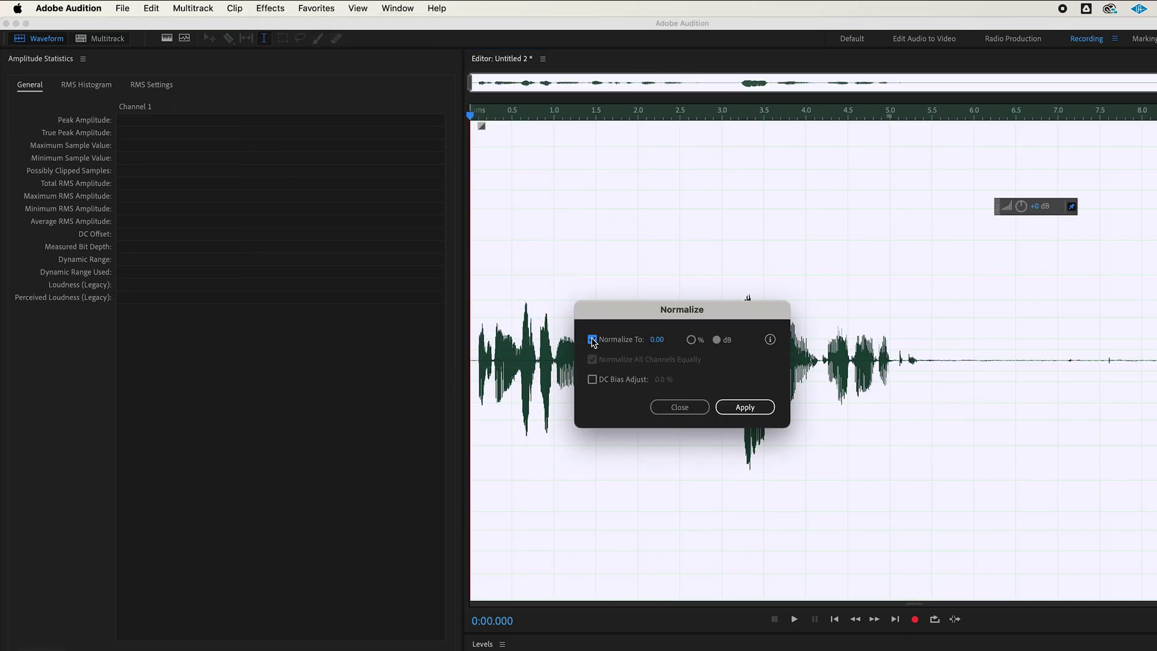
click(745, 407)
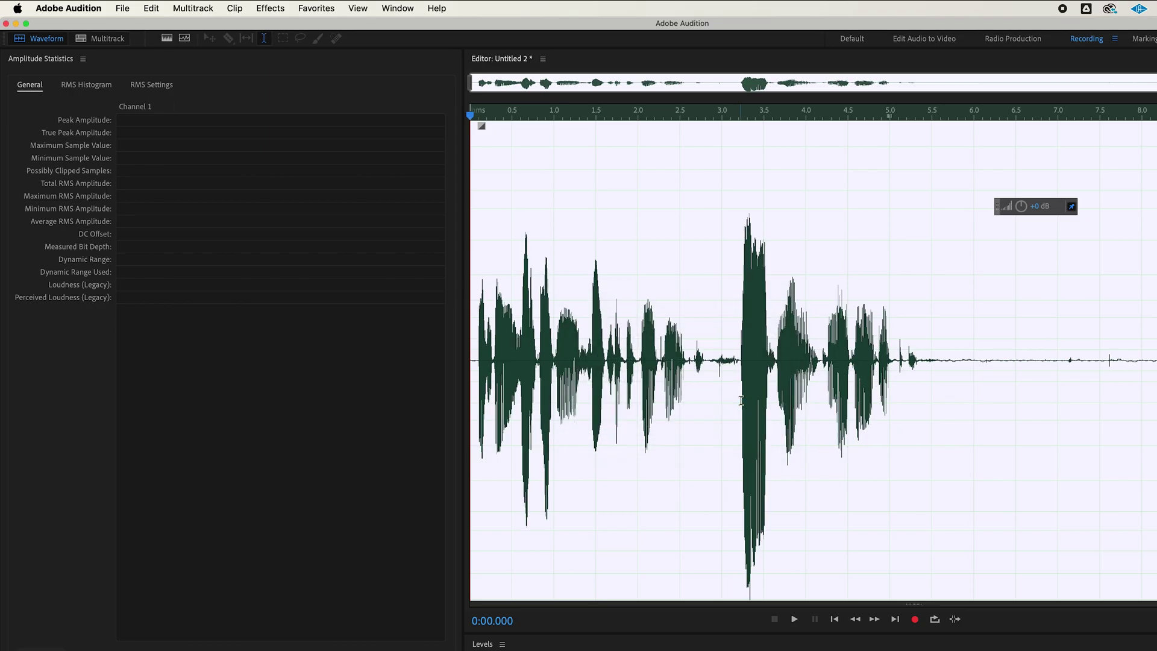
Step: Select the audio from 7.06 seconds to the end
click(745, 566)
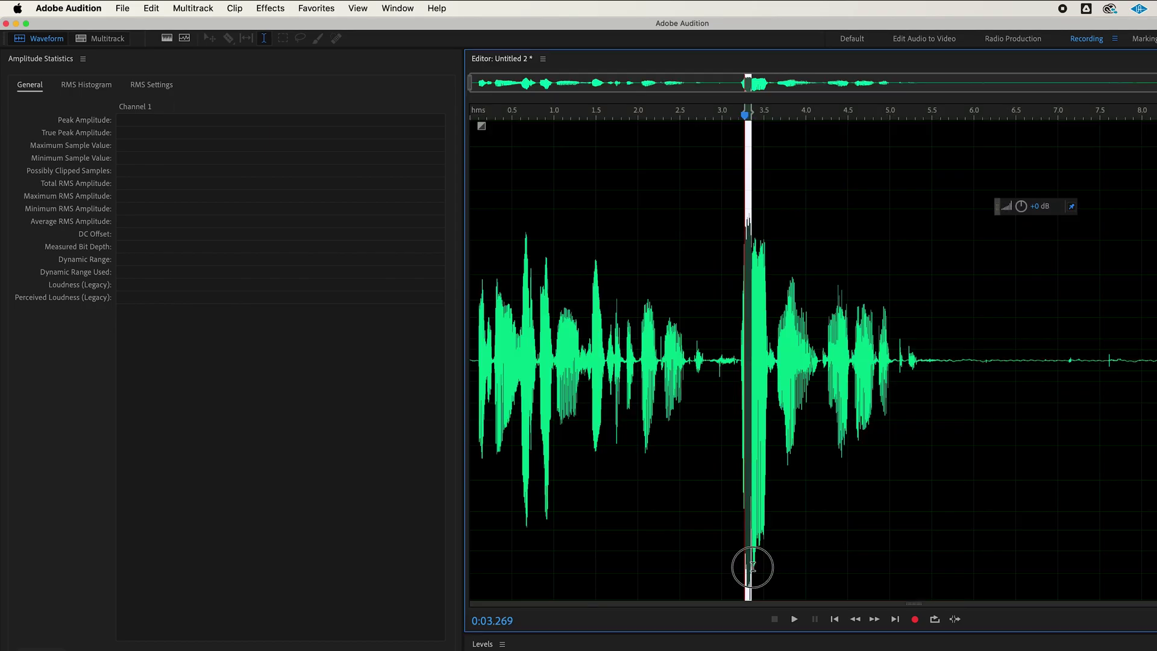
click(1059, 418)
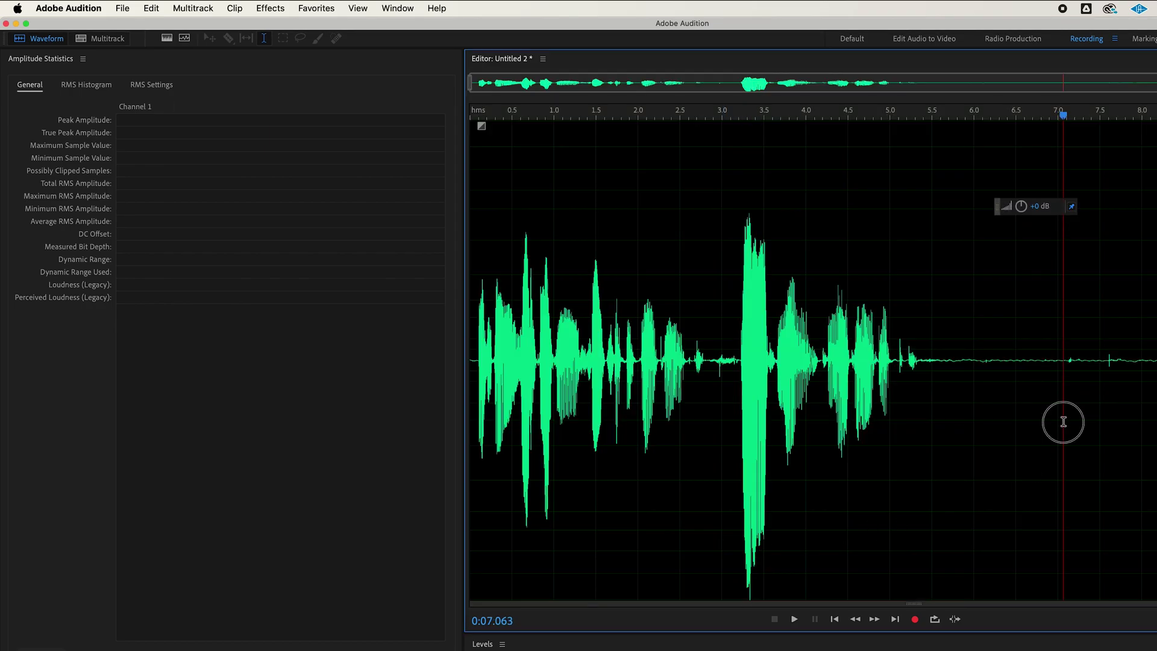
drag(945, 387, 1063, 381)
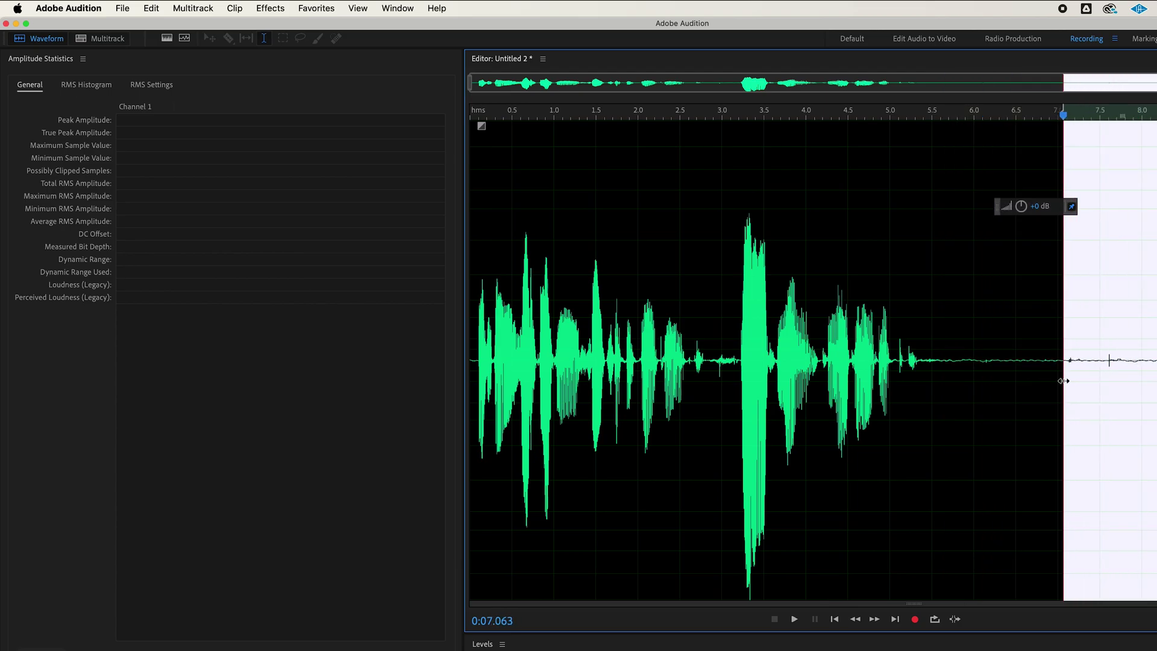
Step: Delete the tail after 7.06 s and select the silent stretch following the speech
key(Delete)
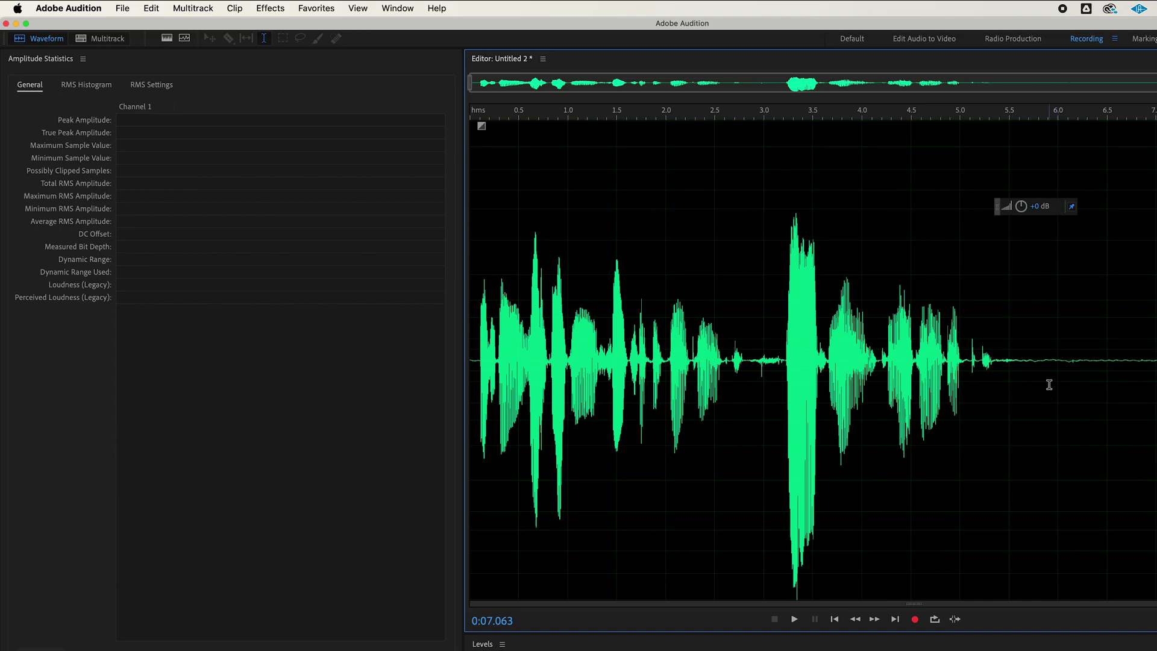
drag(1048, 383, 1156, 383)
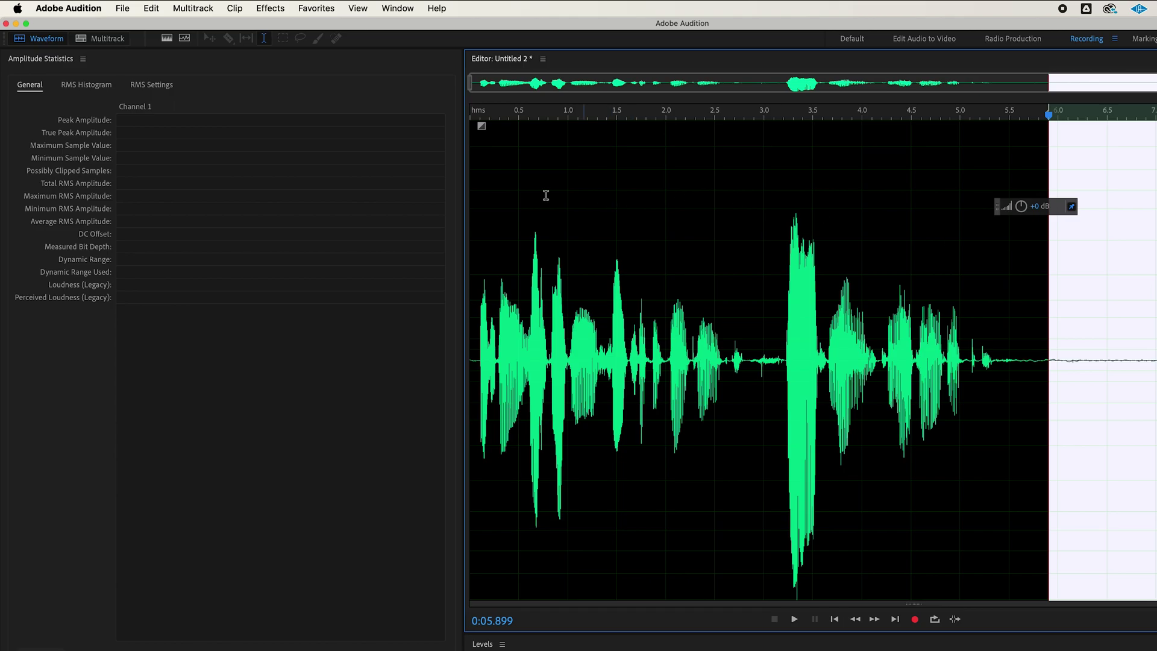